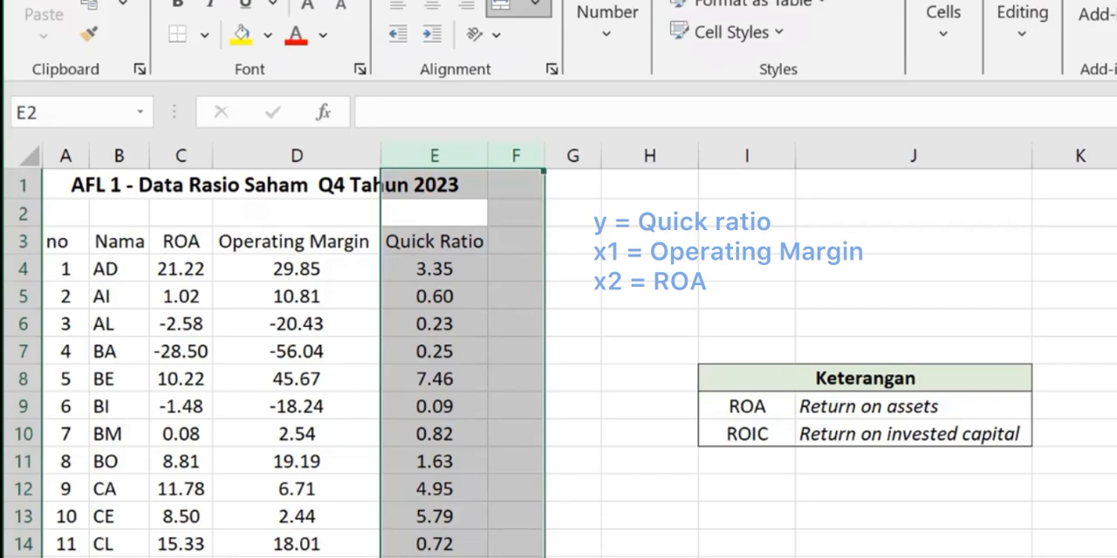
# Copy the ratio table A3:E56 from Excel and paste it into Stata's Data Editor, treating the first row as variable names.
pyautogui.click(58, 241)
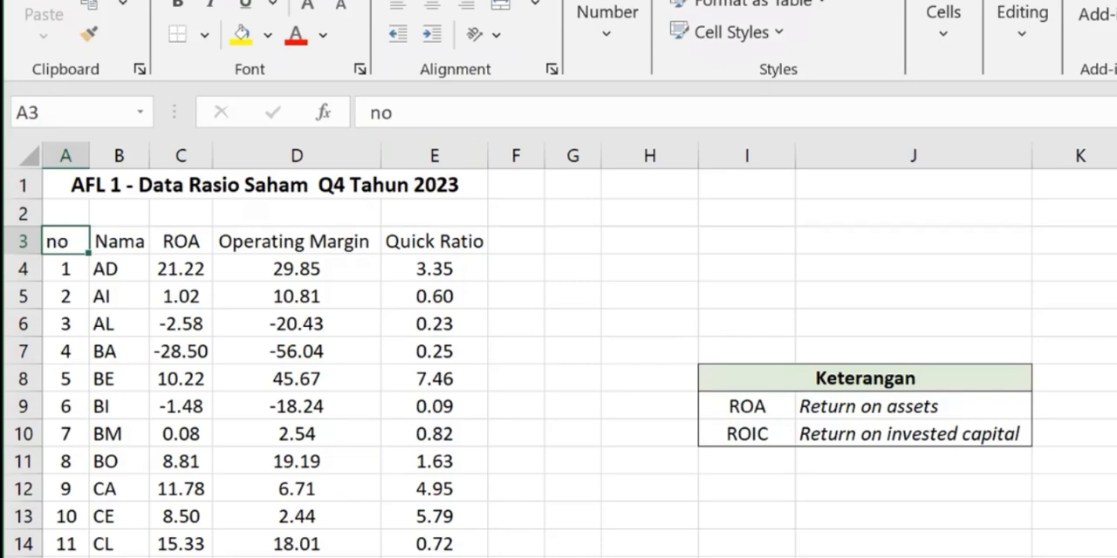
pyautogui.moveTo(65, 240); pyautogui.dragTo(395, 516)
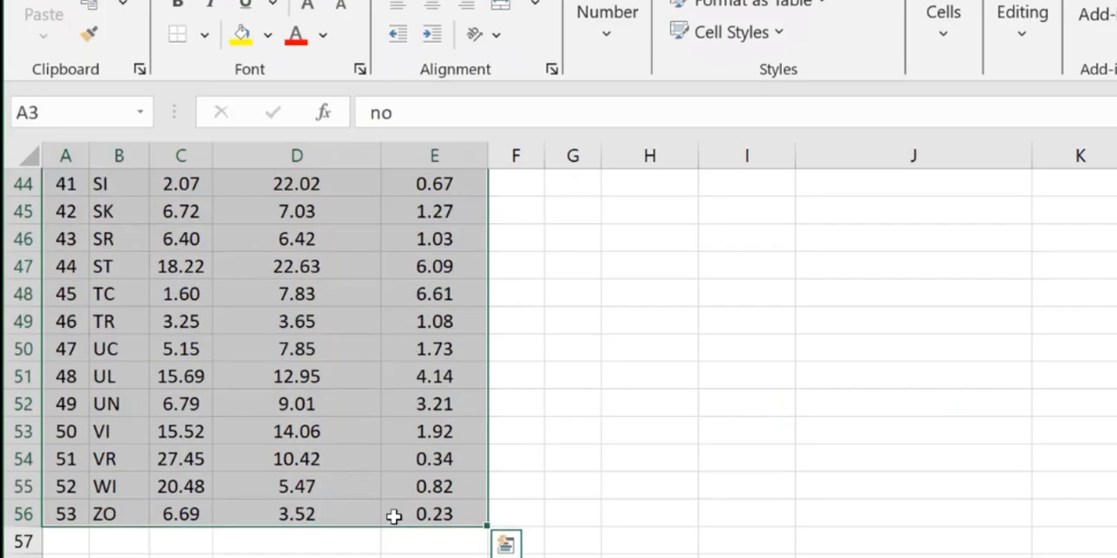
pyautogui.hotkey('ctrl', 'c')
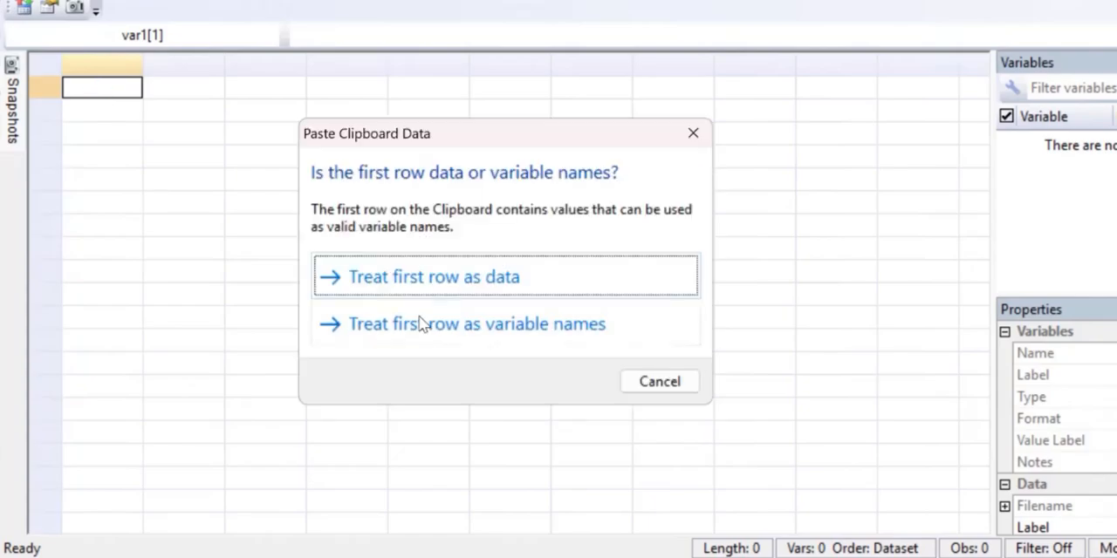
pyautogui.click(418, 322)
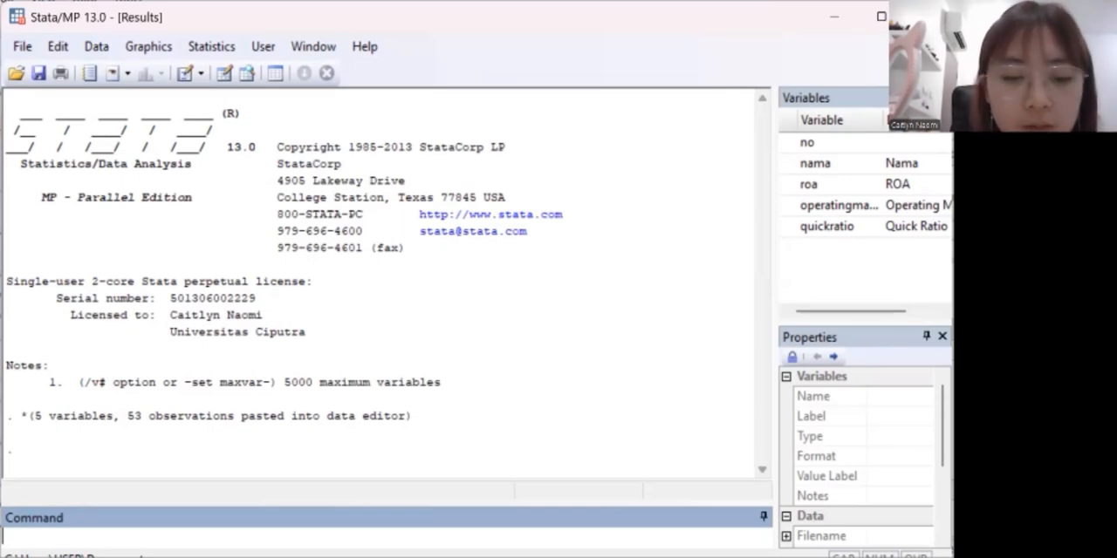
# Run a regression of quickratio on operatingmargin and roa with the reg command.
pyautogui.write('reg')
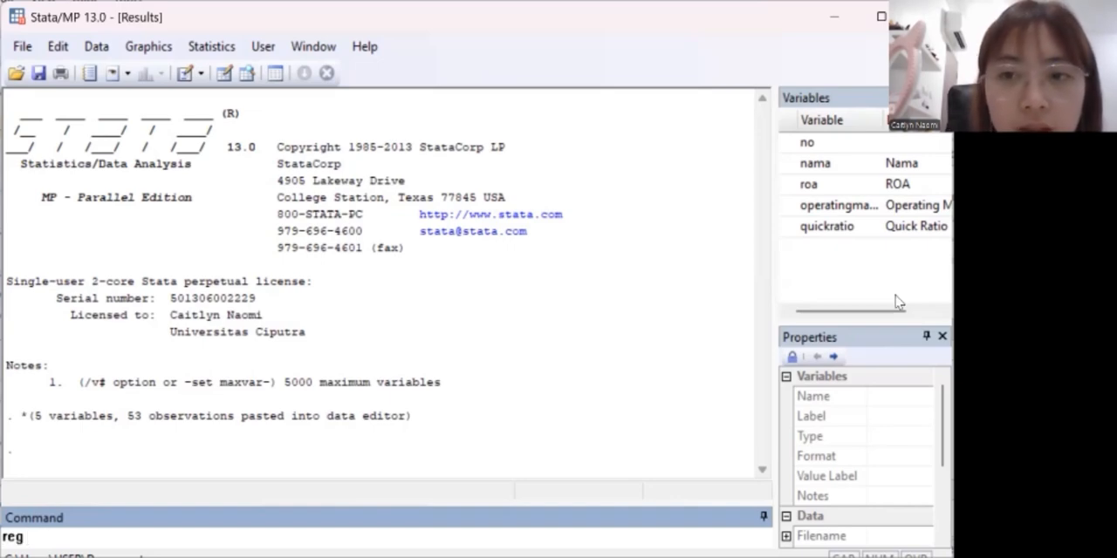
pyautogui.doubleClick(824, 231)
pyautogui.click(822, 210)
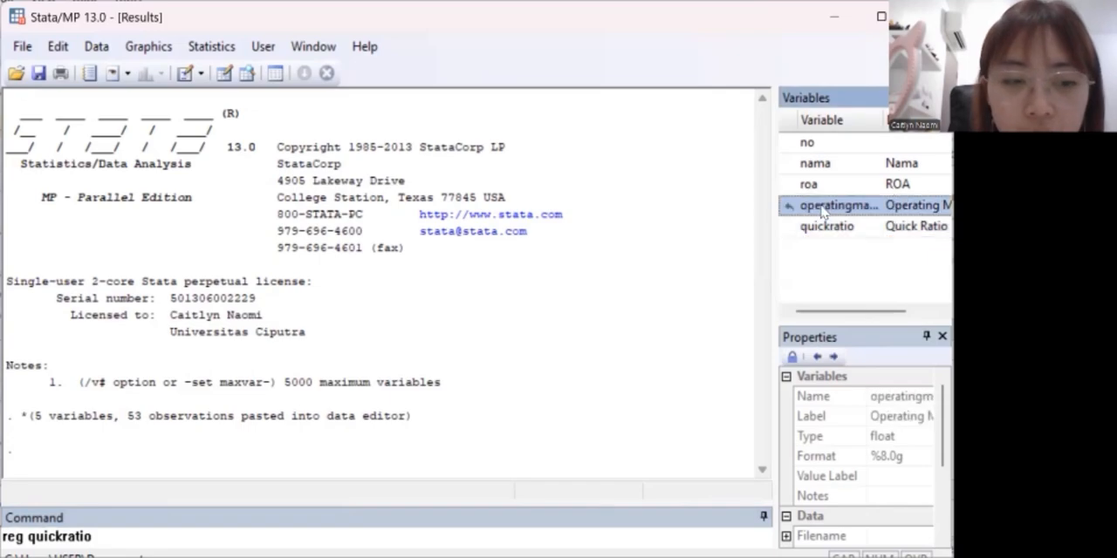
pyautogui.doubleClick(822, 211)
pyautogui.doubleClick(810, 185)
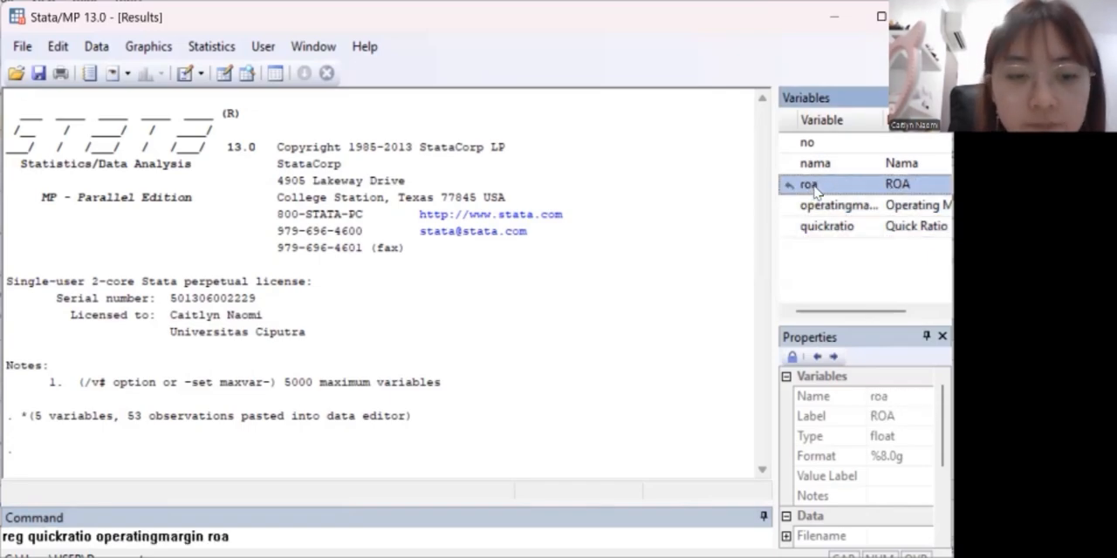
pyautogui.press('Return')
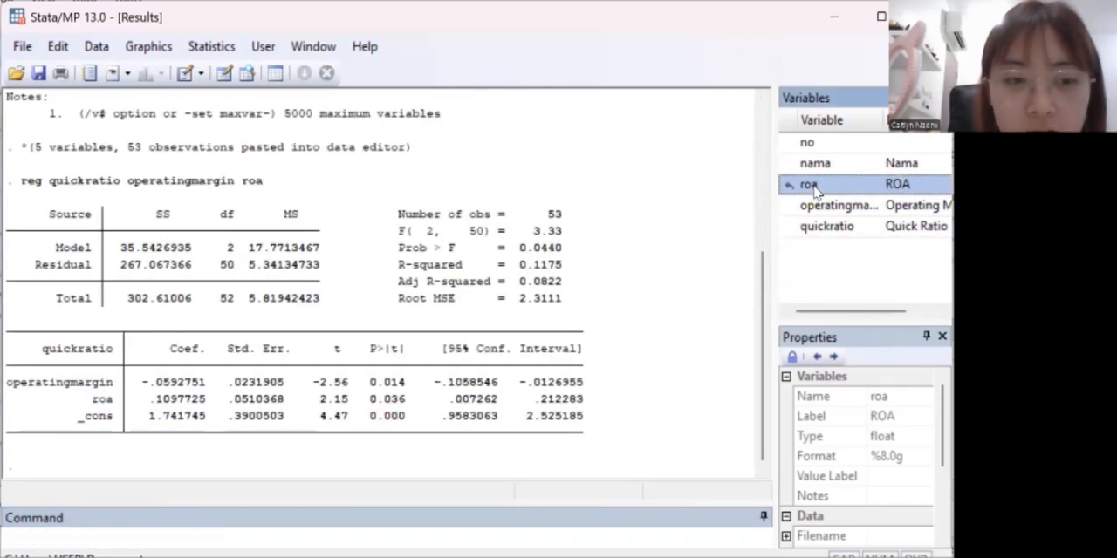
# Save the regression residuals as a new variable with the command "predict res, r".
pyautogui.click(209, 537)
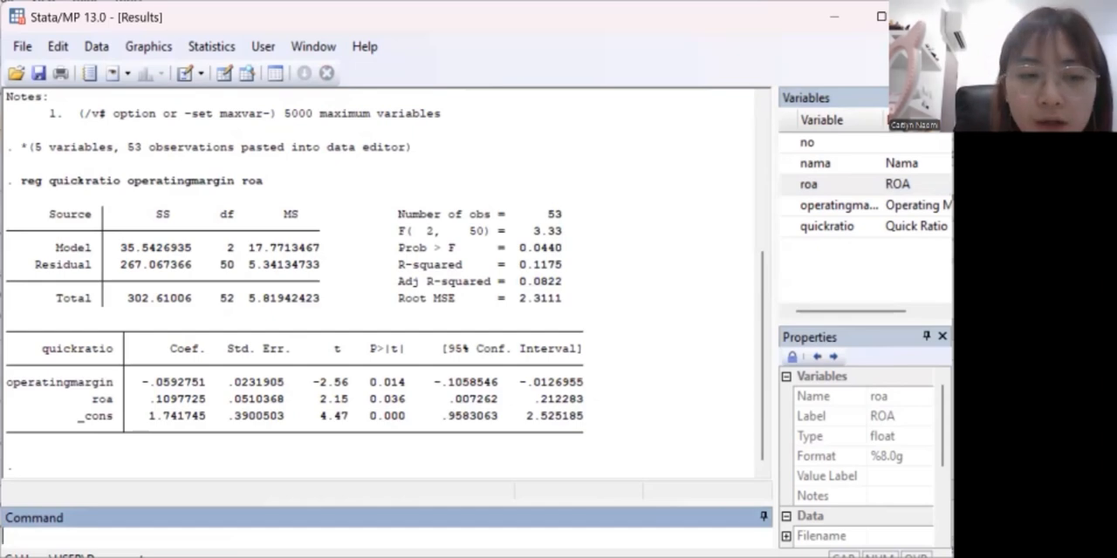
pyautogui.write('p')
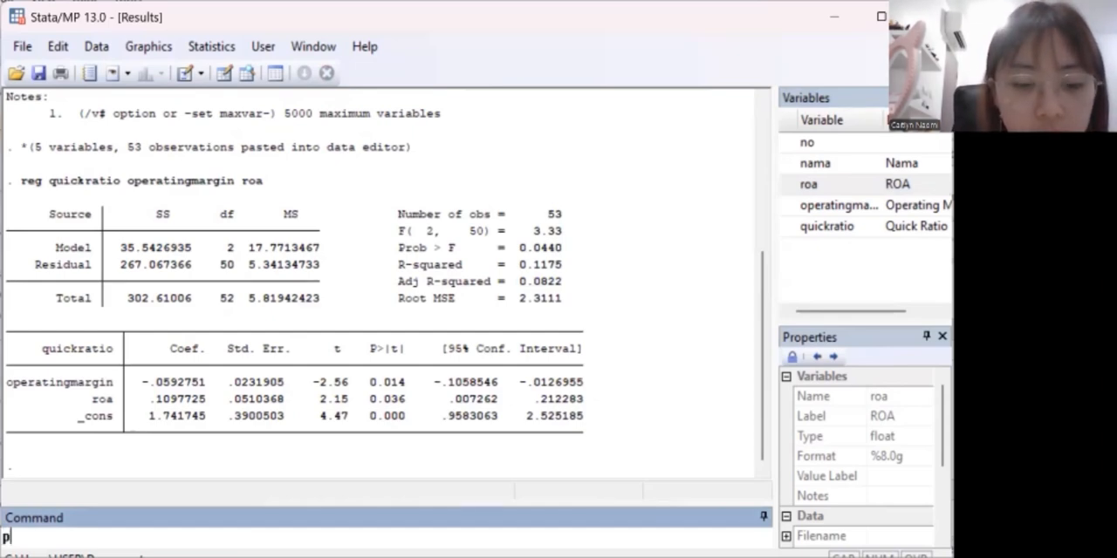
pyautogui.write('redict res, r')
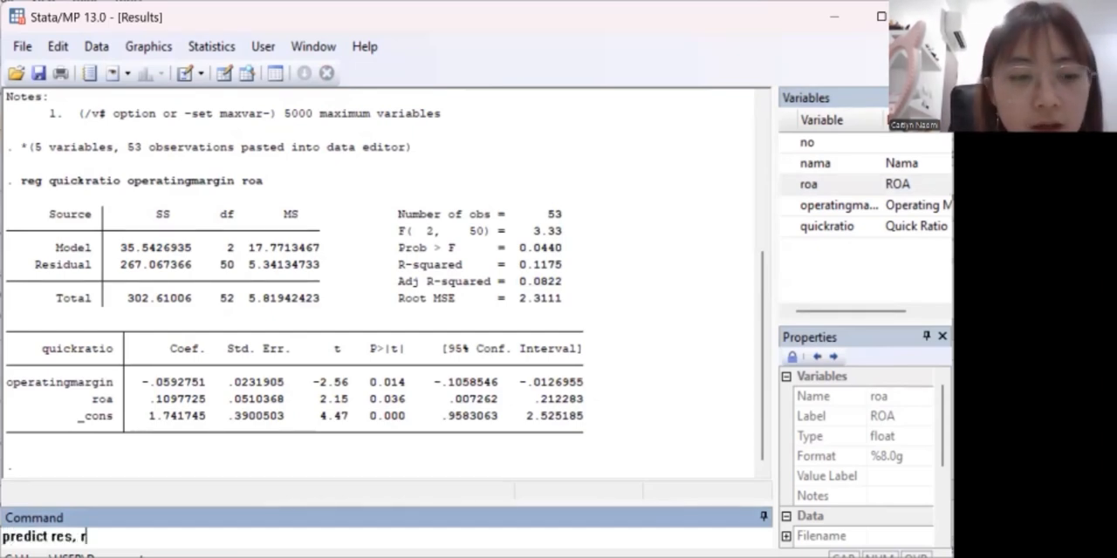
pyautogui.press('Return')
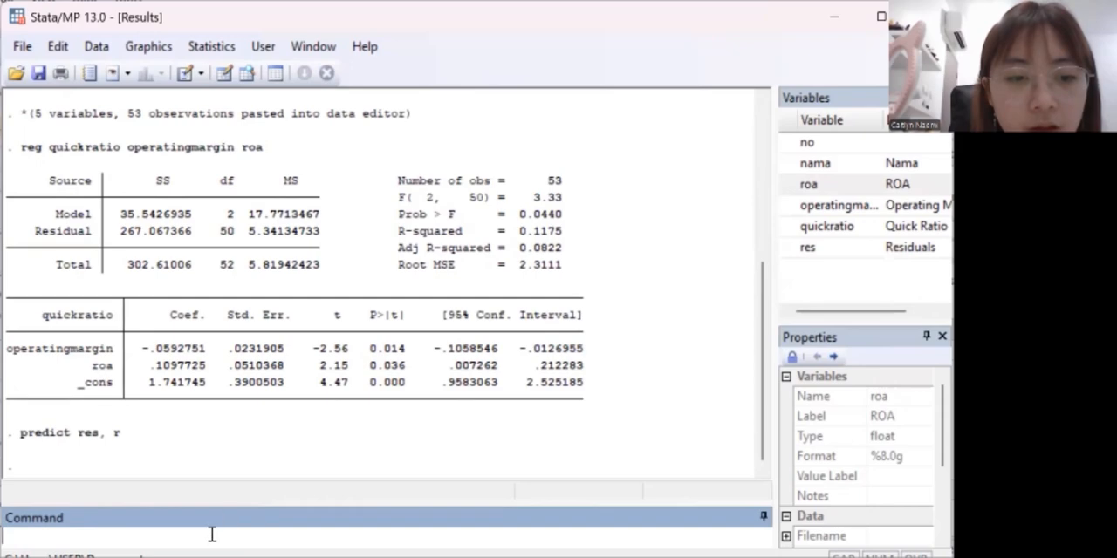
# Run the skewness/kurtosis normality test on the residuals with "sktest res".
pyautogui.write('sktest ')
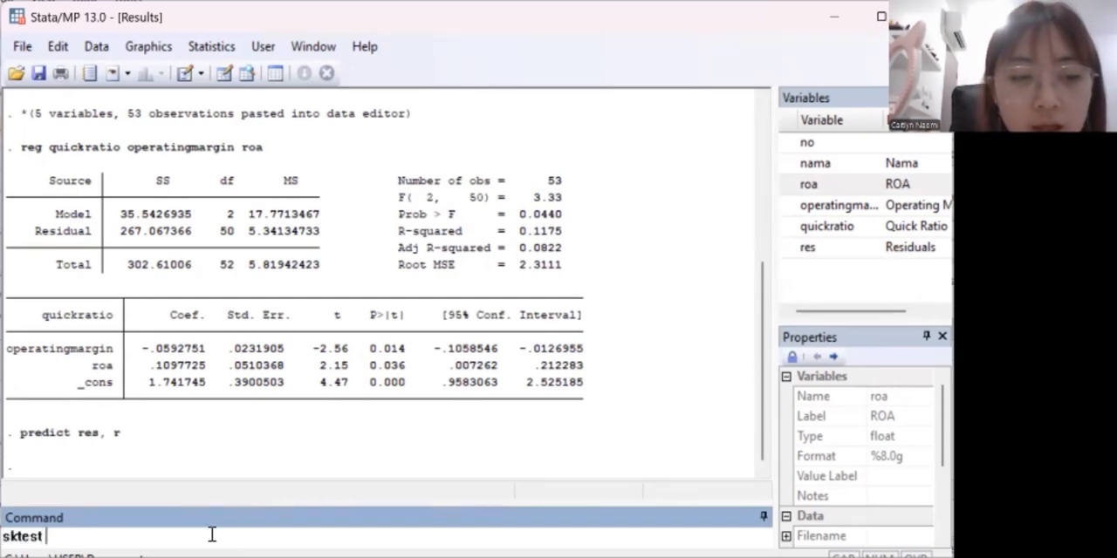
pyautogui.write('res')
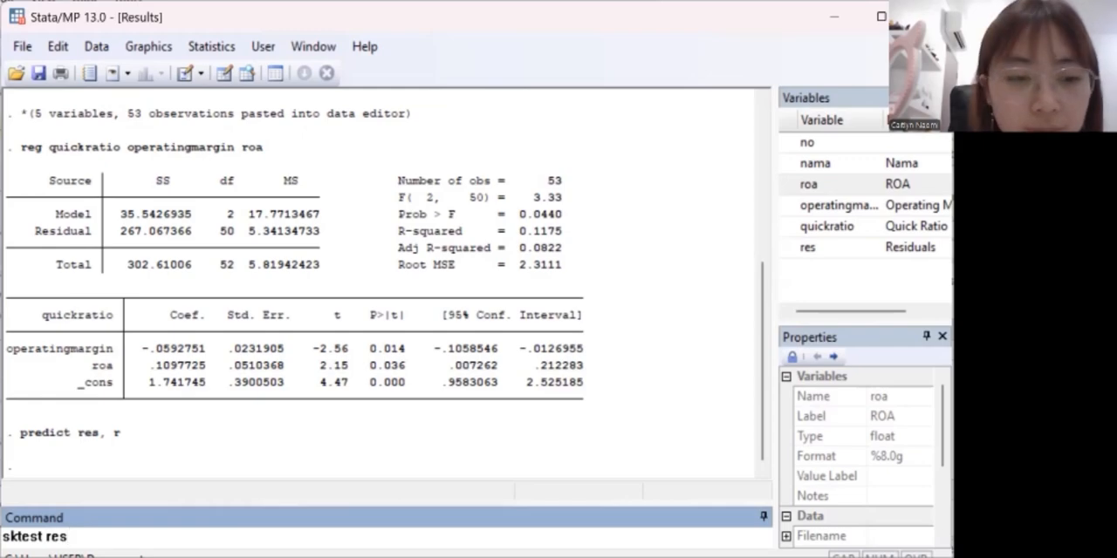
pyautogui.press('Return')
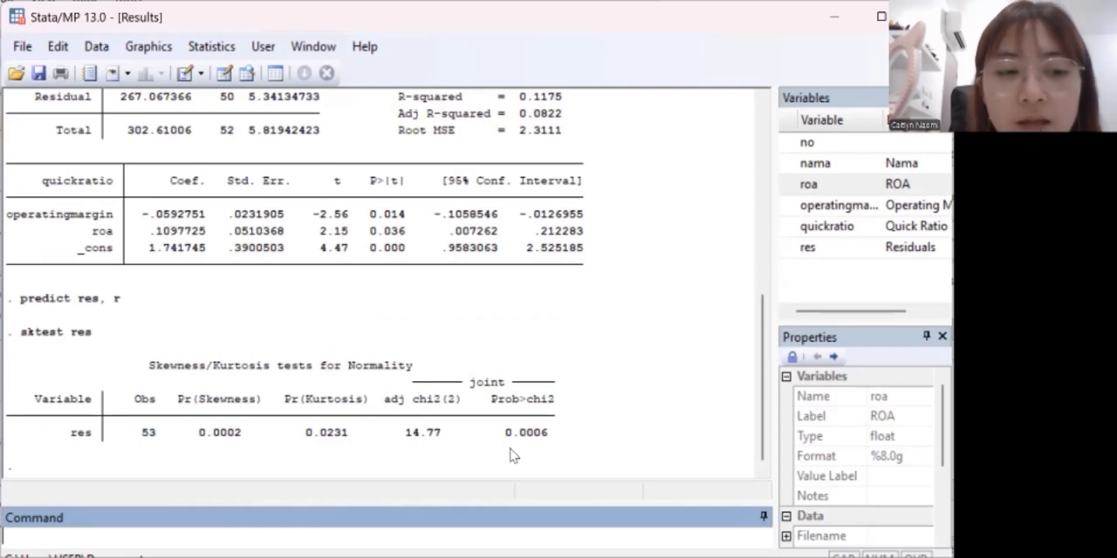
# Draw a box plot of the residuals with "graph box res" to check for outliers.
pyautogui.write('graph')
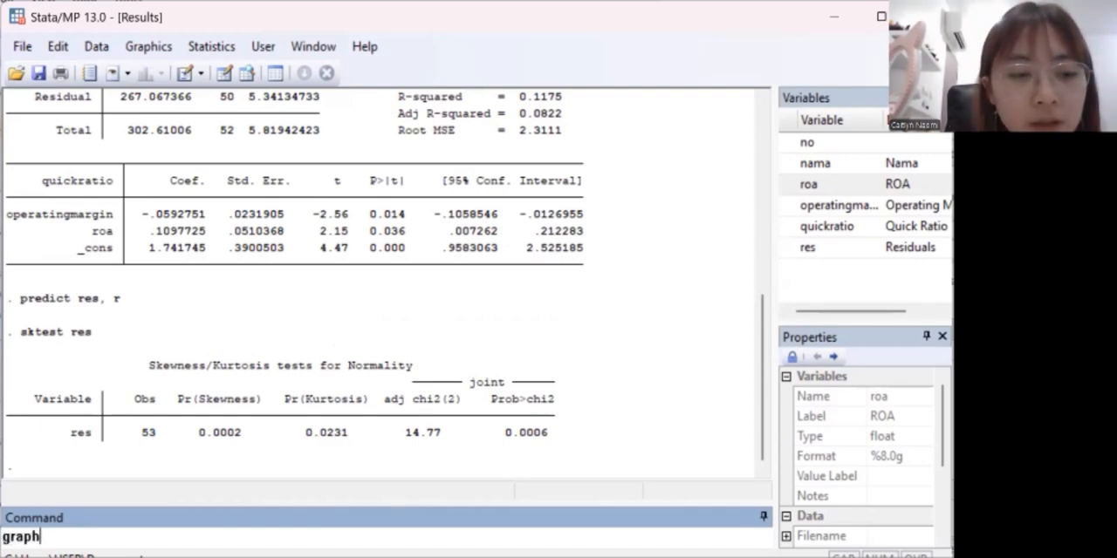
pyautogui.write(' box')
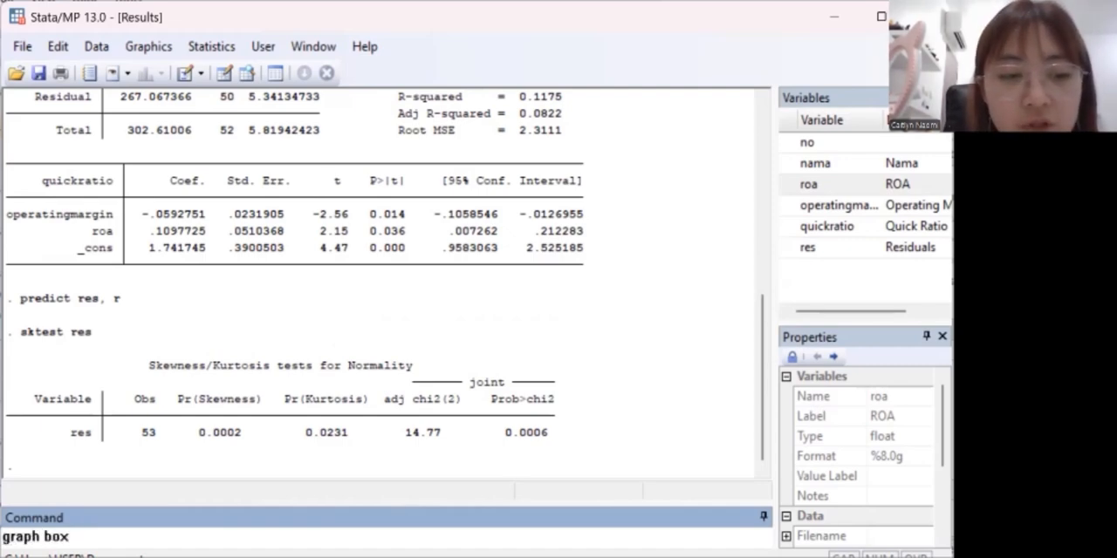
pyautogui.write(' res')
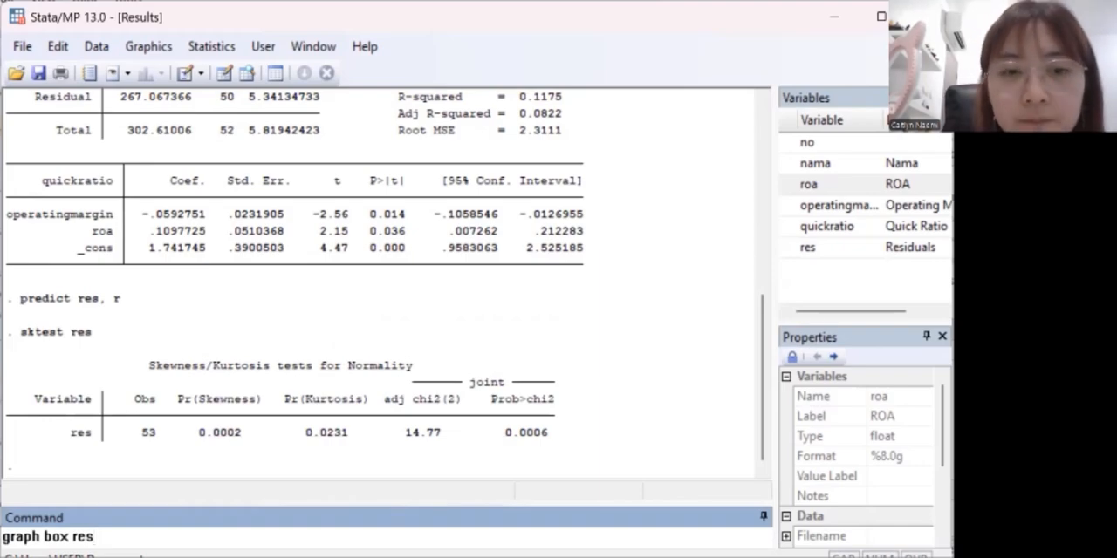
pyautogui.press('Return')
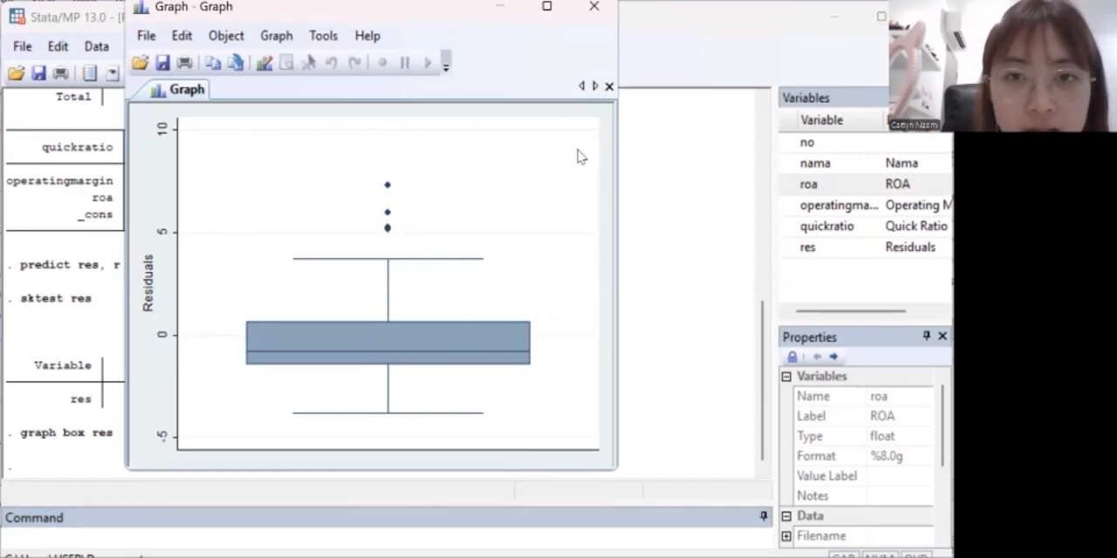
# Sort the dataset by the residuals with "sort res".
pyautogui.click(658, 253)
pyautogui.write('s')
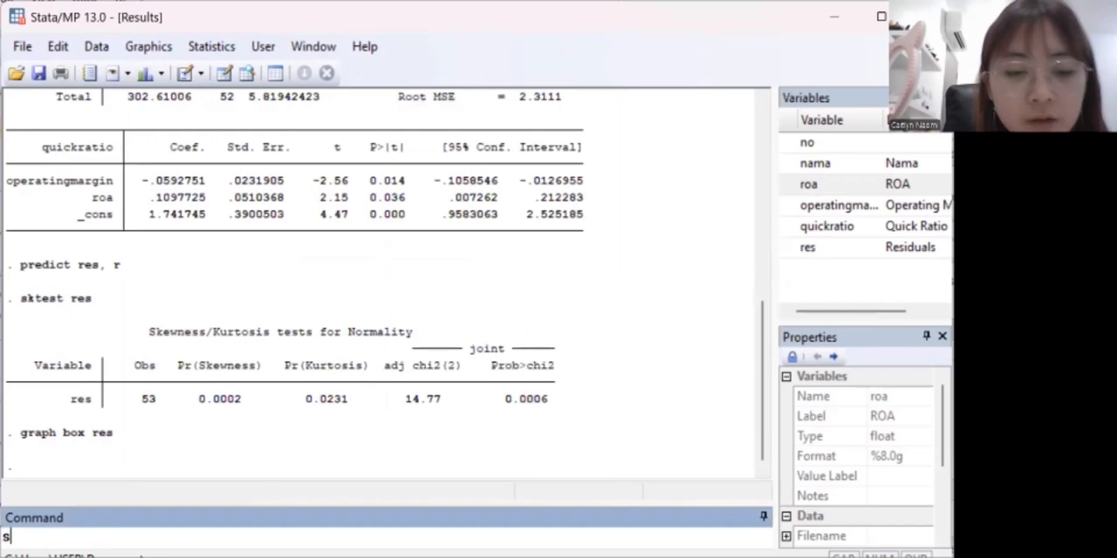
pyautogui.write('ort res')
pyautogui.press('Return')
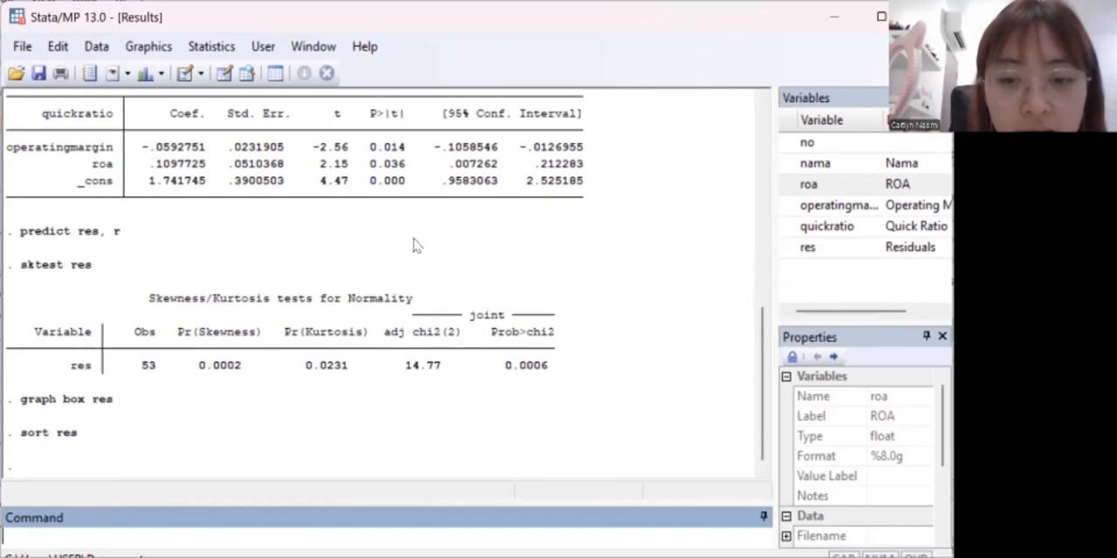
# Compare the sorted res values in the Data Editor with the outliers on the residual box plot.
pyautogui.hotkey('alt', 'Tab')
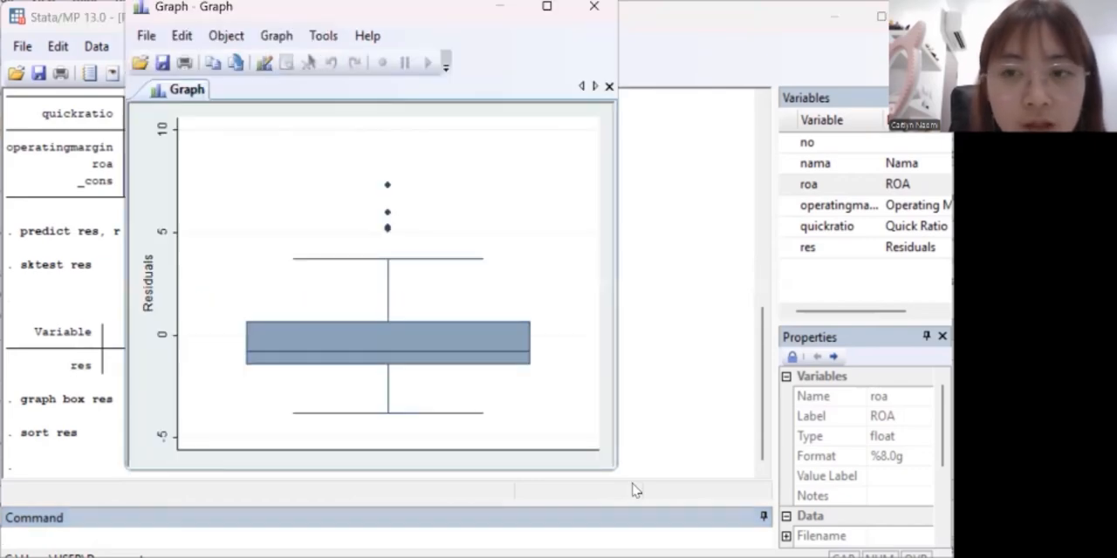
pyautogui.hotkey('alt', 'Tab')
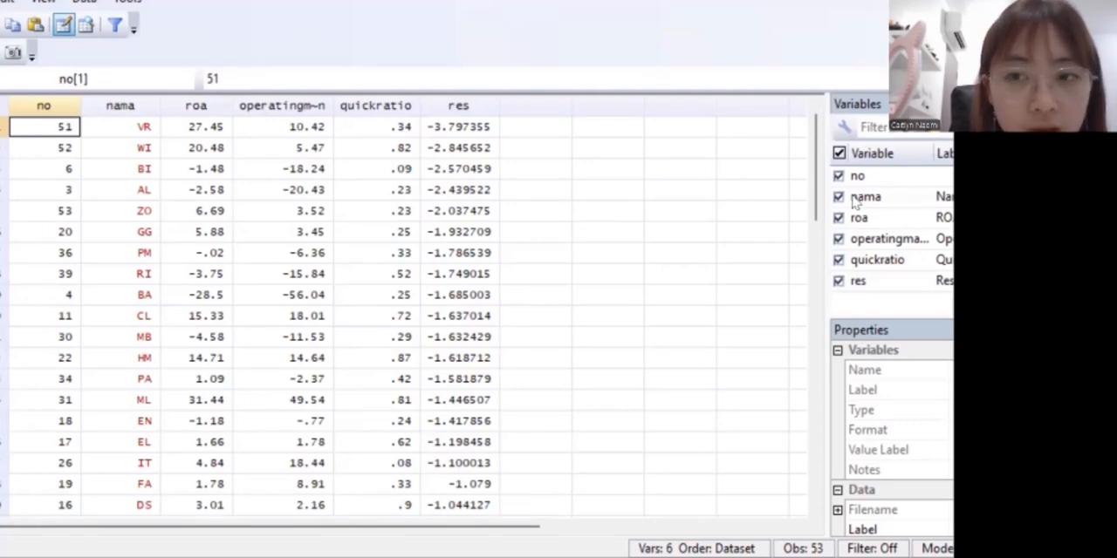
pyautogui.moveTo(816, 210); pyautogui.dragTo(792, 170)
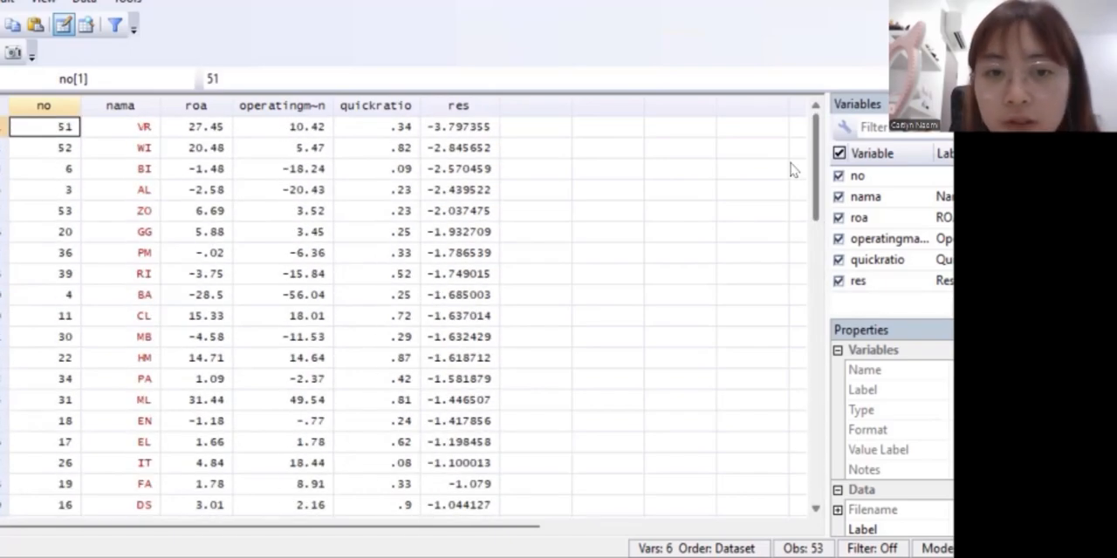
pyautogui.moveTo(813, 209); pyautogui.dragTo(806, 421)
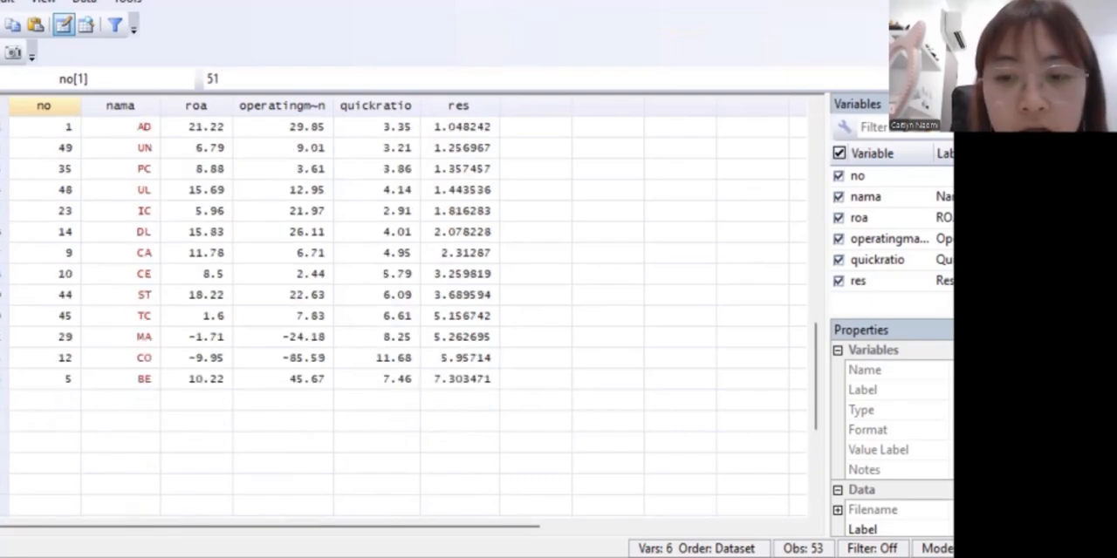
pyautogui.hotkey('alt', 'Tab')
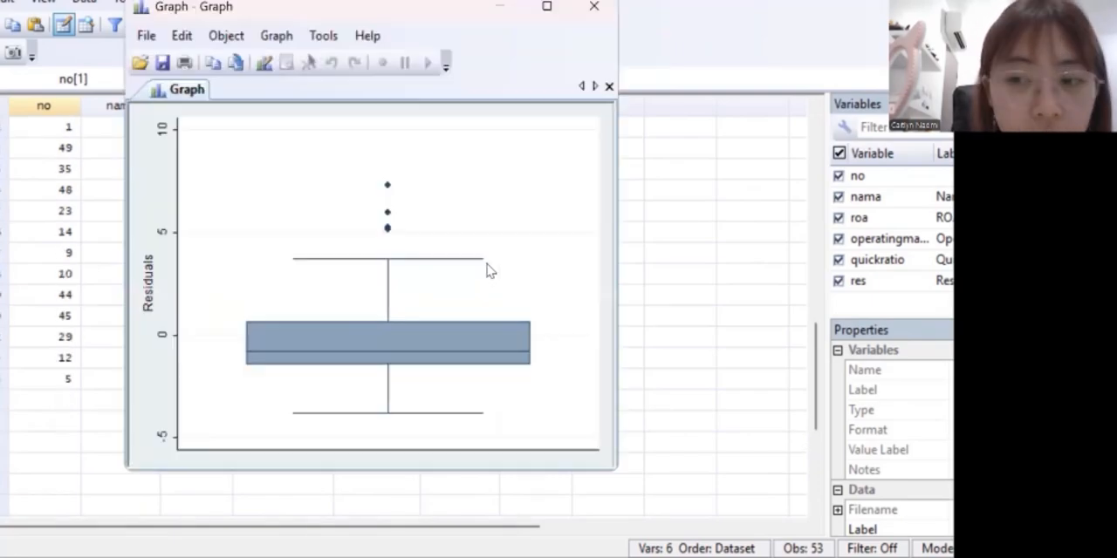
pyautogui.click(681, 258)
pyautogui.scroll(1, 809, 400)
pyautogui.scroll(1, 809, 400)
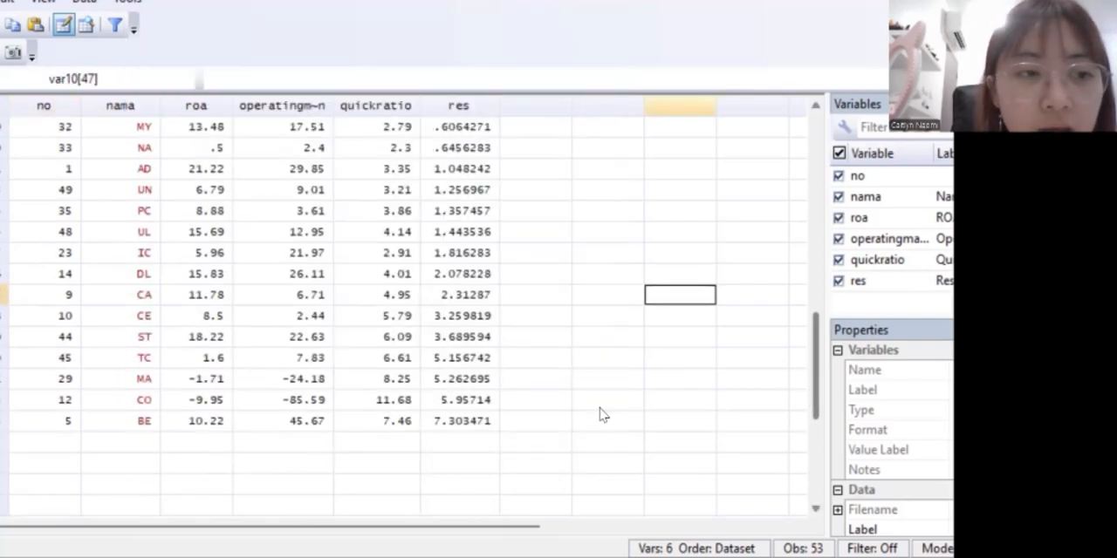
# Drop the last six observations, CE through BE, which have the largest residuals, from the dataset.
pyautogui.moveTo(17, 422); pyautogui.dragTo(13, 316)
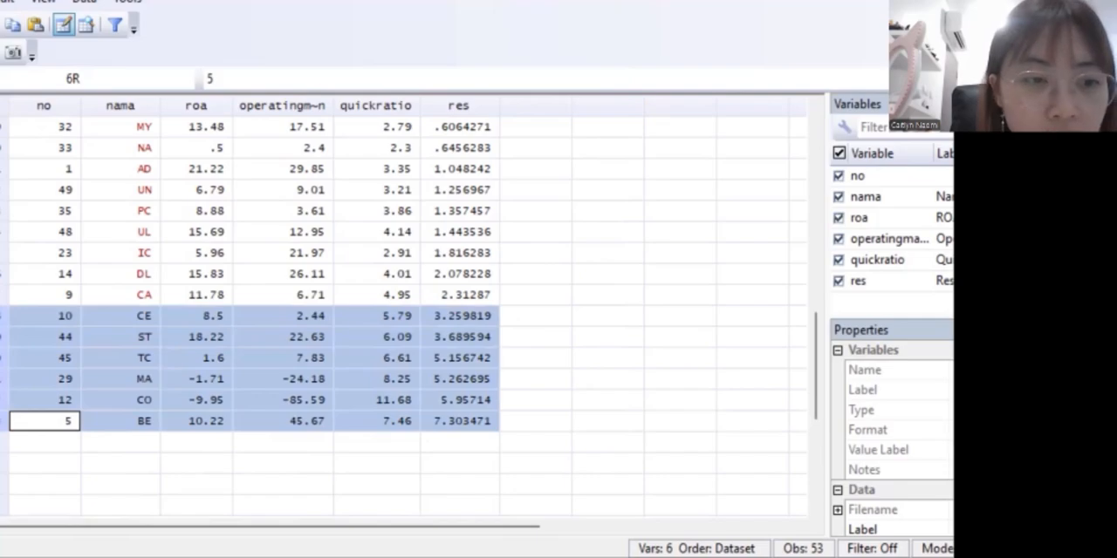
pyautogui.rightClick(56, 340)
pyautogui.moveTo(138, 194)
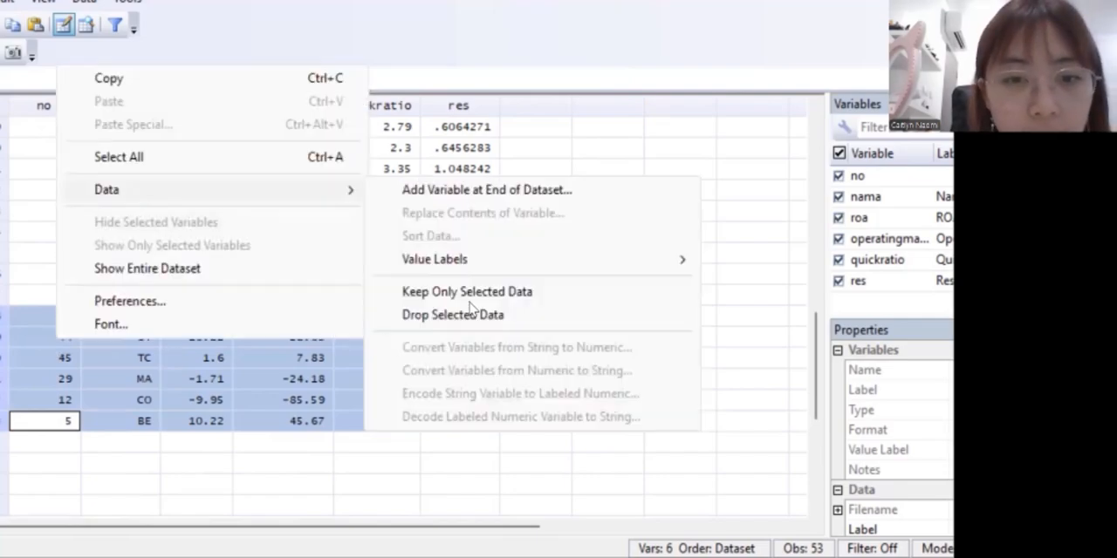
pyautogui.click(471, 316)
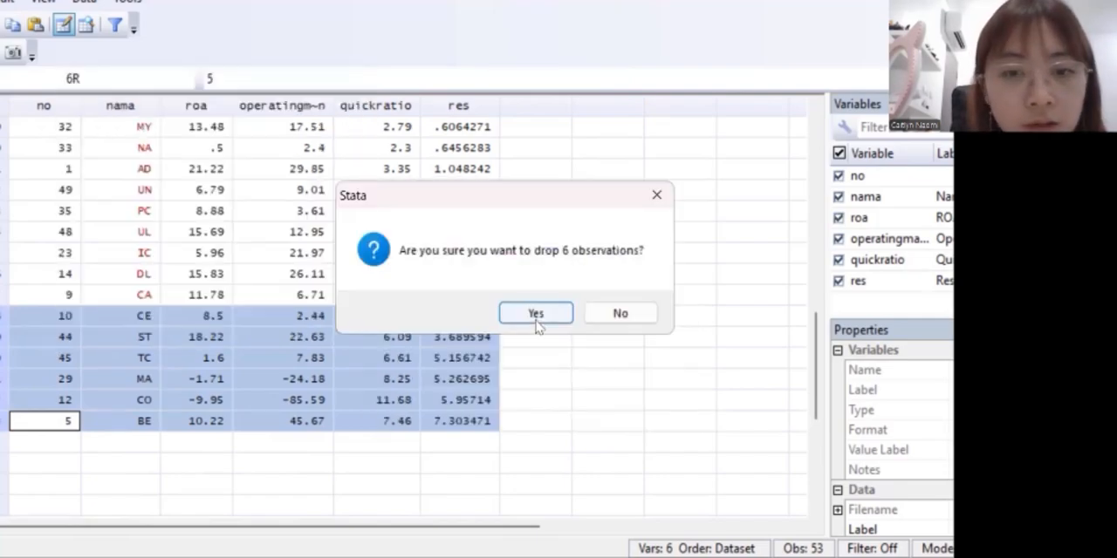
pyautogui.click(535, 314)
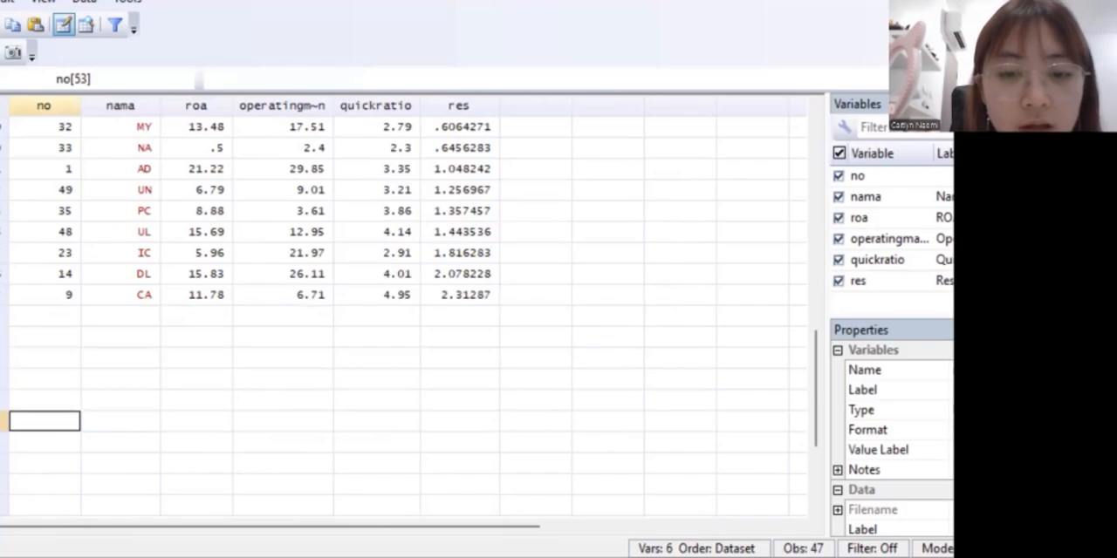
# Redraw the residual box plot for the reduced dataset with "graph box res".
pyautogui.hotkey('alt', 'Tab')
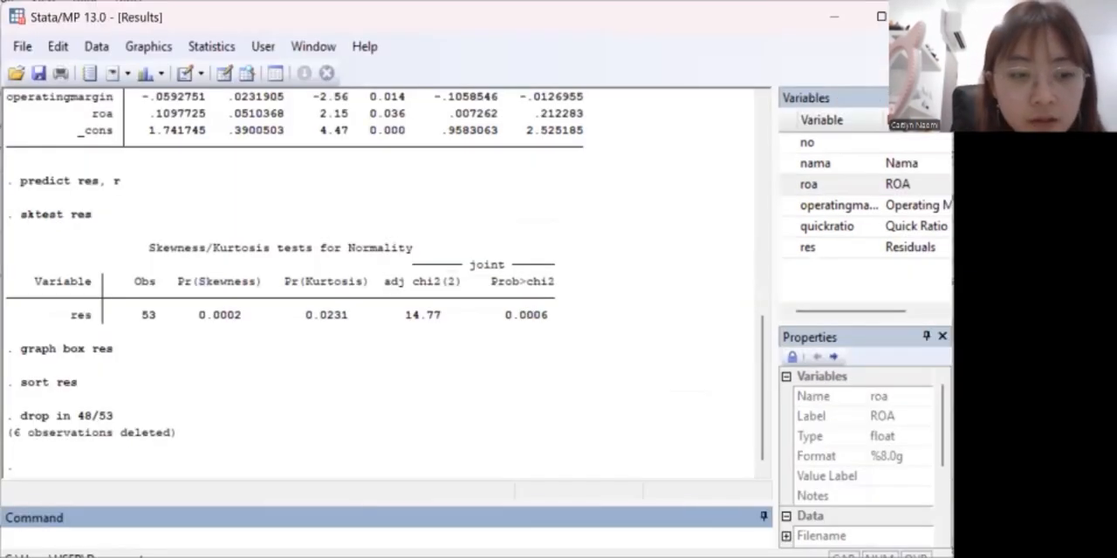
pyautogui.write('graph box ')
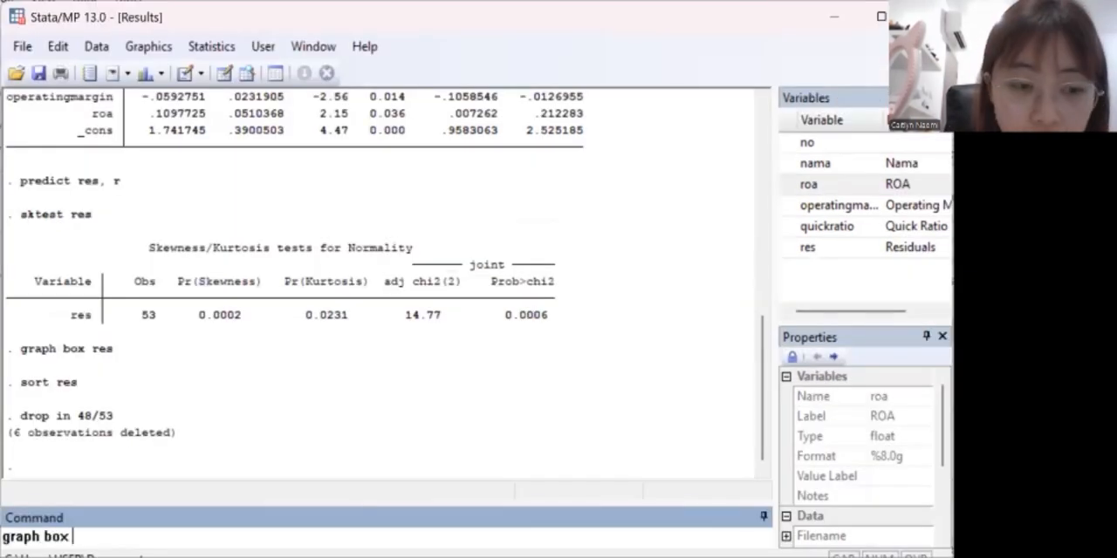
pyautogui.write('res')
pyautogui.press('Return')
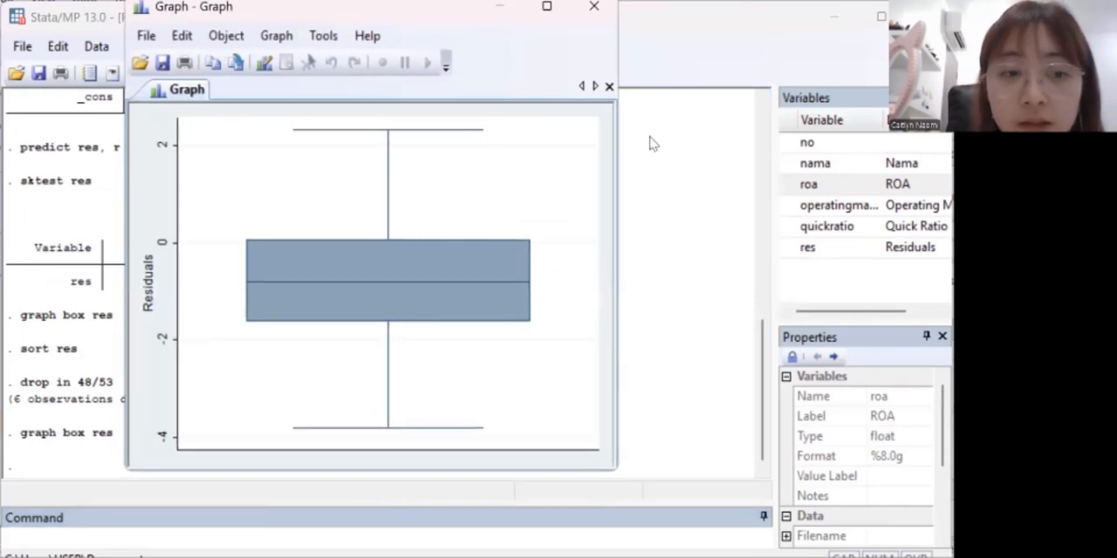
# Test the residuals' normality again with "sktest res", and run the Ramsey omitted-variable test with "estat ovtest".
pyautogui.click(170, 529)
pyautogui.write('sktes')
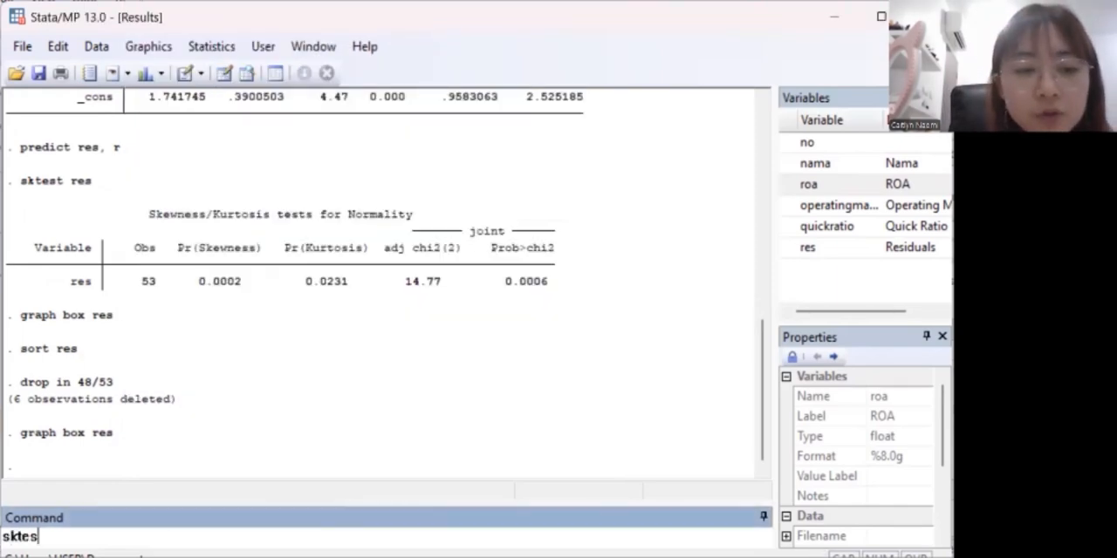
pyautogui.write('t res')
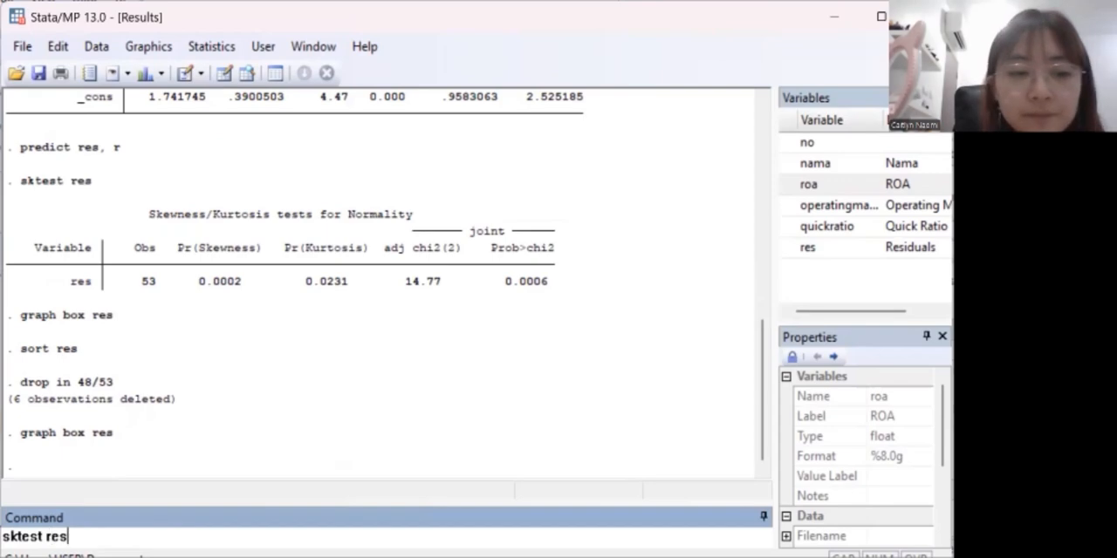
pyautogui.press('Return')
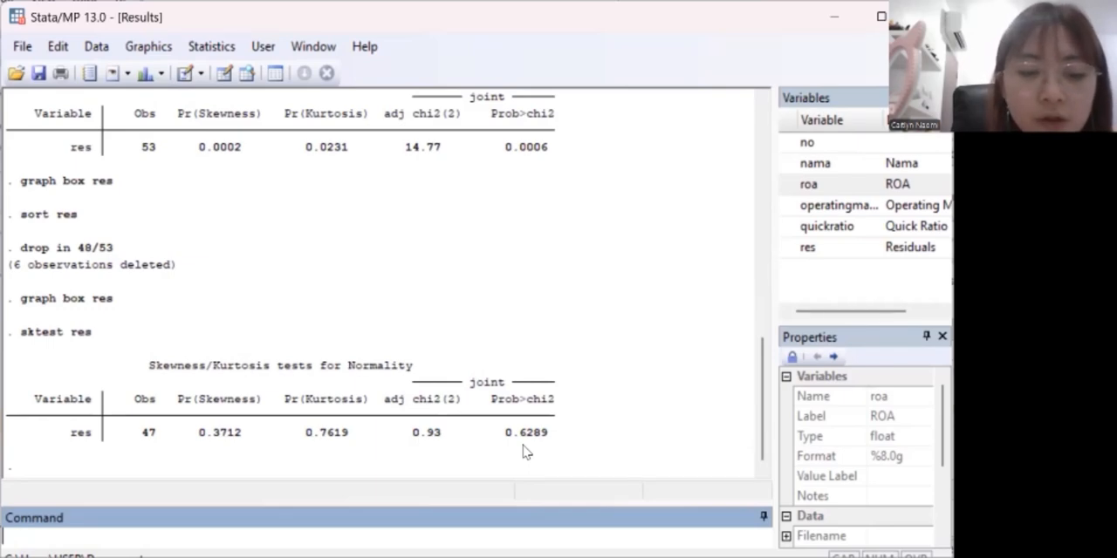
pyautogui.write('estat ovtest')
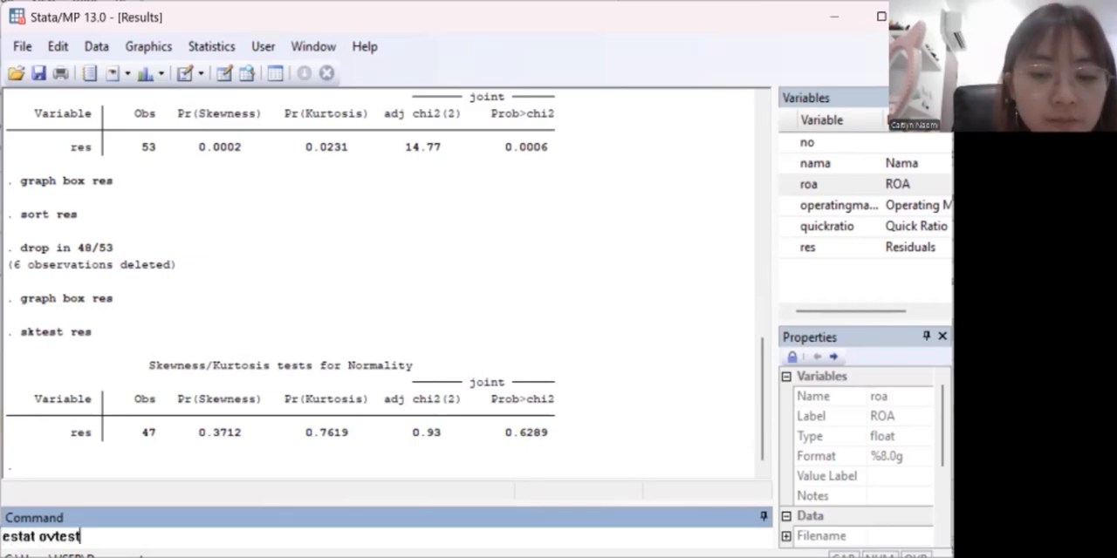
pyautogui.press('Return')
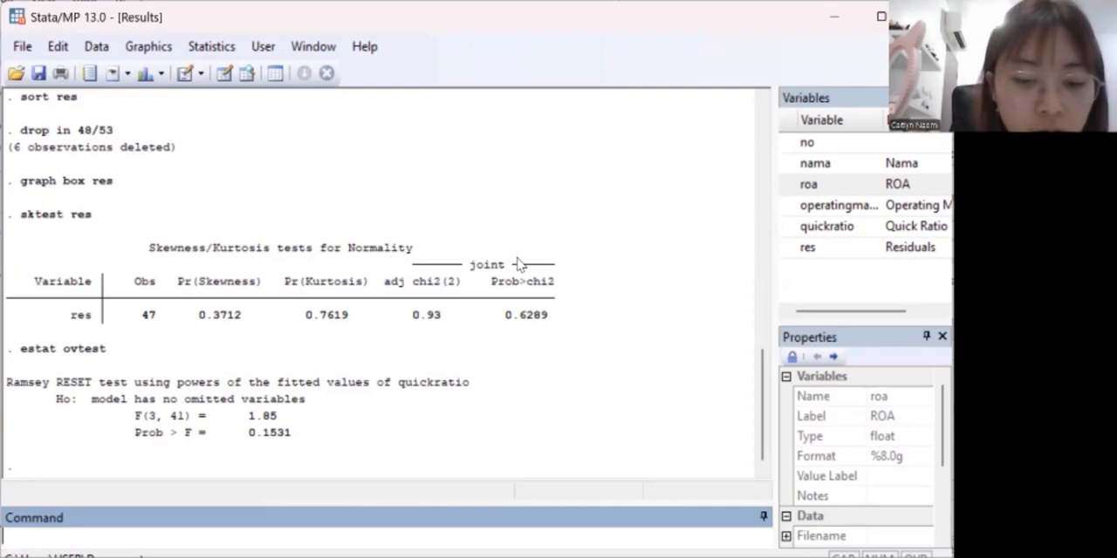
# Check the predictors for multicollinearity with "vif" and test the model for heteroskedasticity with "hettest".
pyautogui.write('vif')
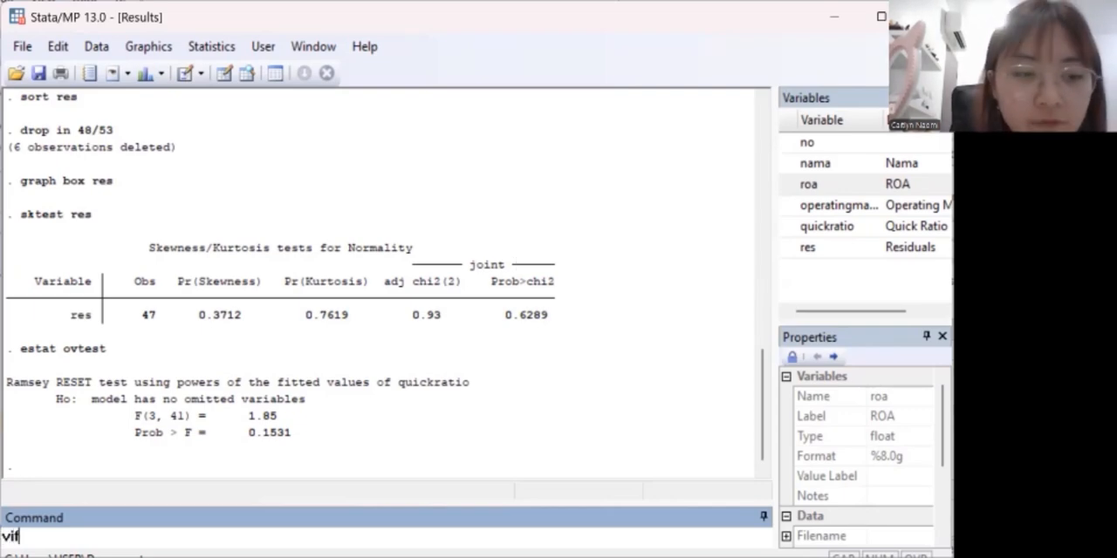
pyautogui.press('Return')
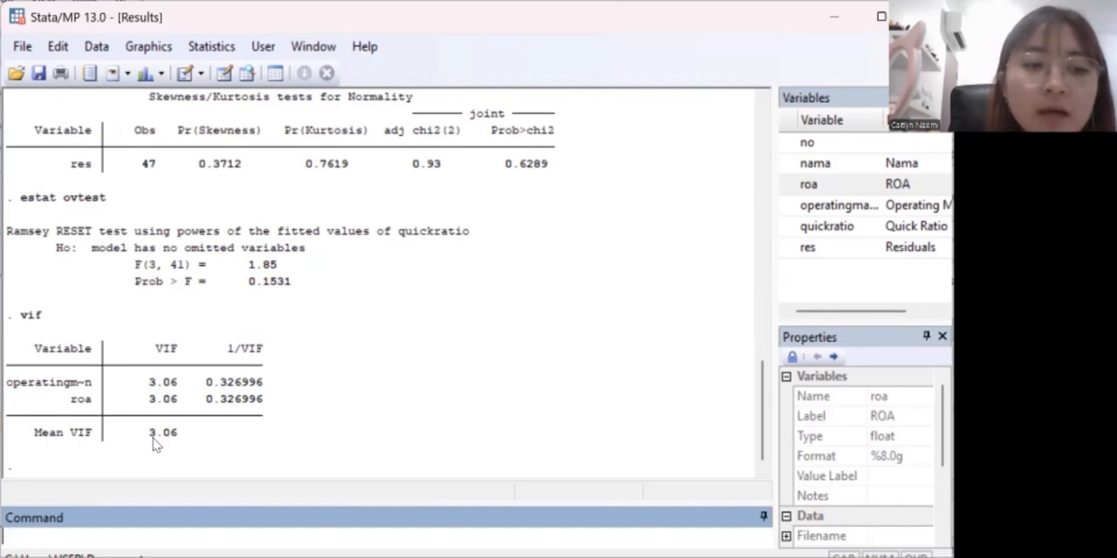
pyautogui.write('hettest')
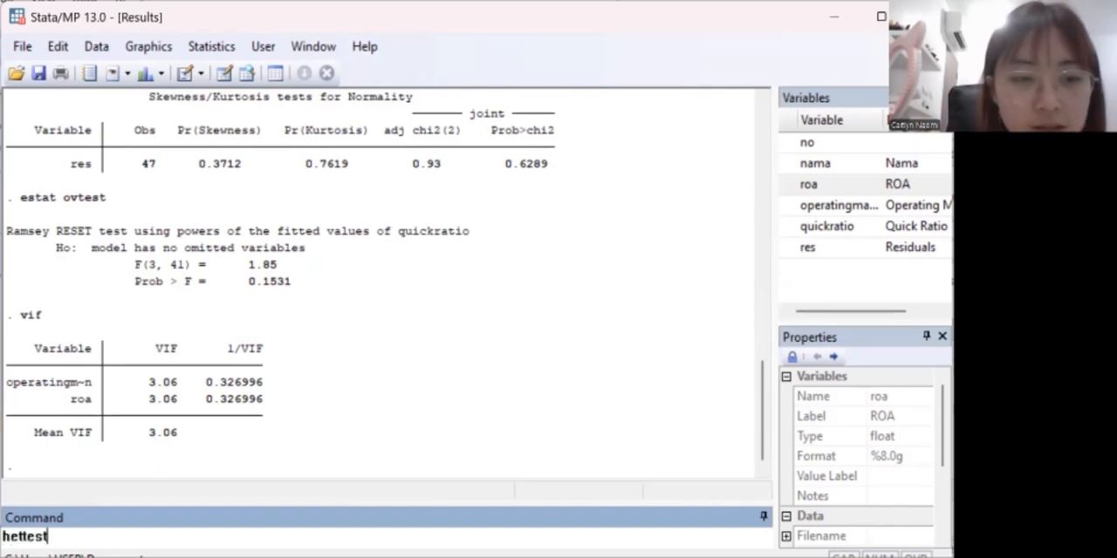
pyautogui.press('Return')
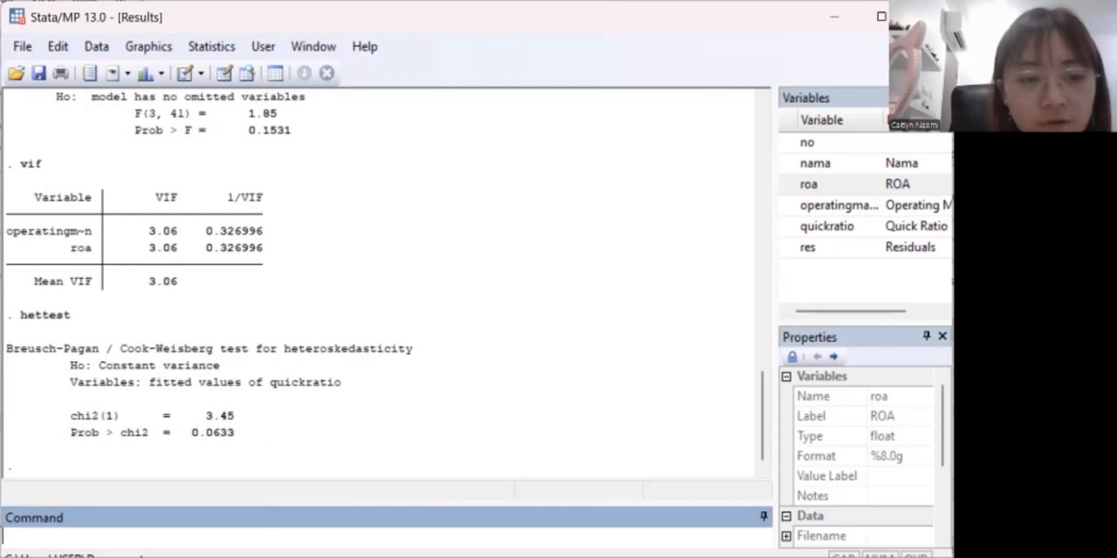
# Rerun the regression on the reduced dataset with quickratio as dependent variable and operatingmargin and roa as predictors.
pyautogui.write('reg')
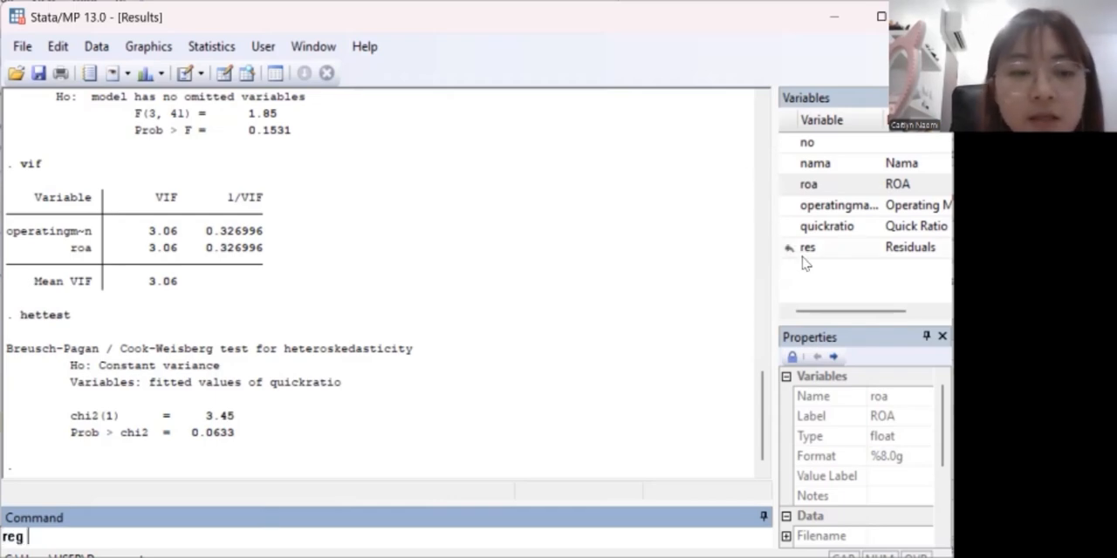
pyautogui.click(820, 225)
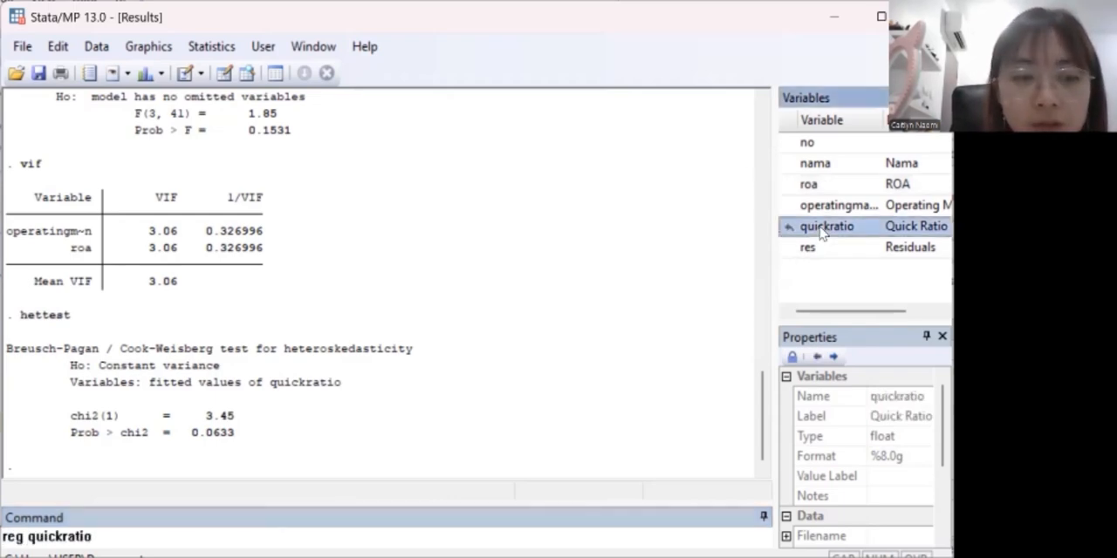
pyautogui.click(820, 206)
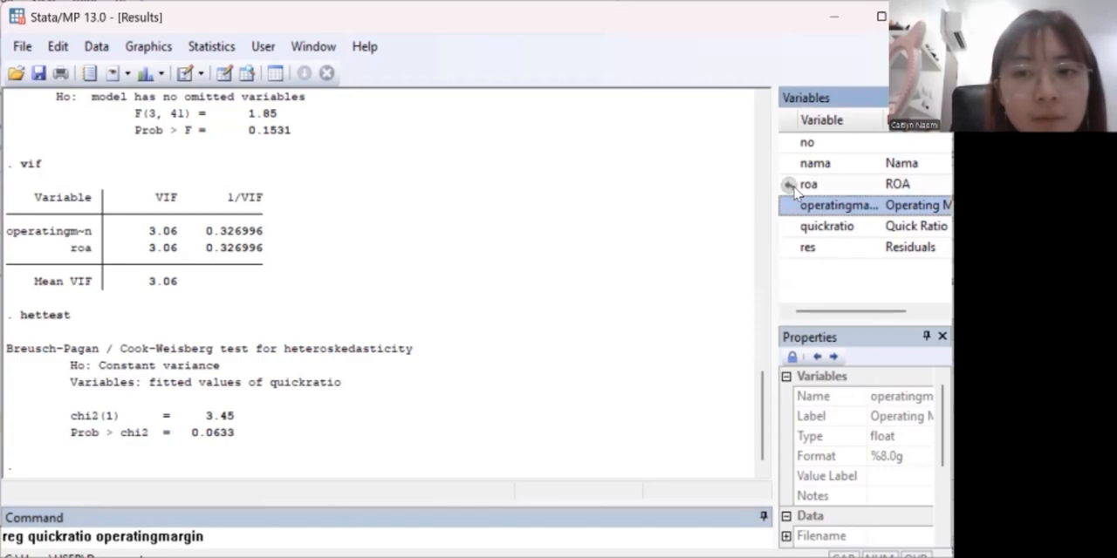
pyautogui.click(809, 186)
pyautogui.press('Return')
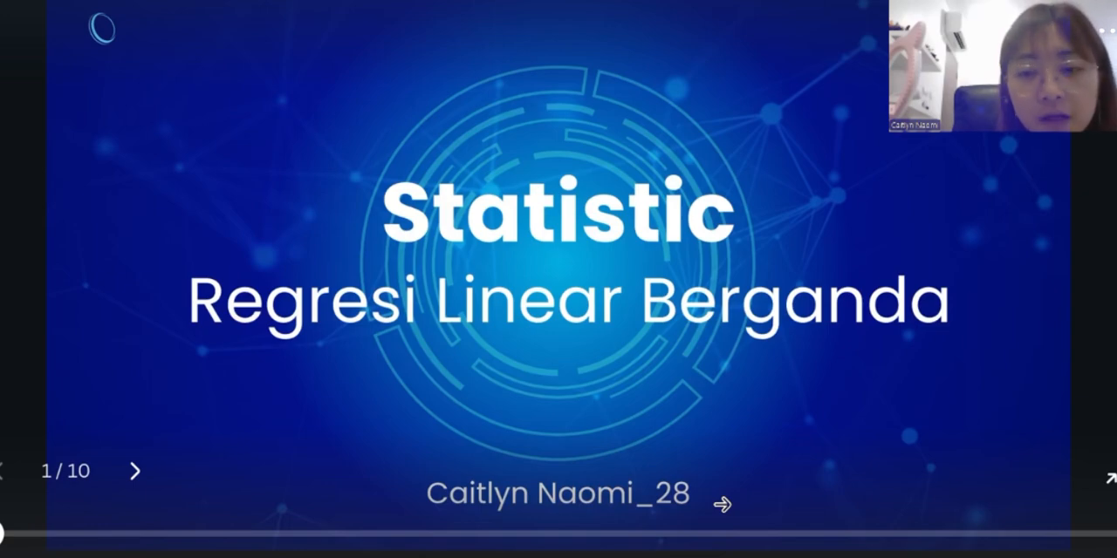
pyautogui.click(723, 505)
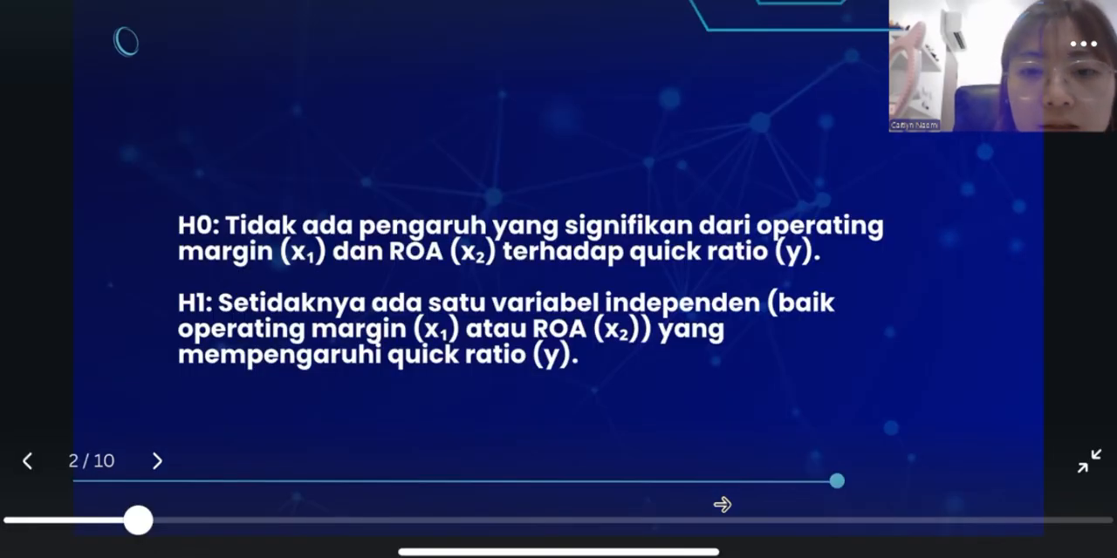